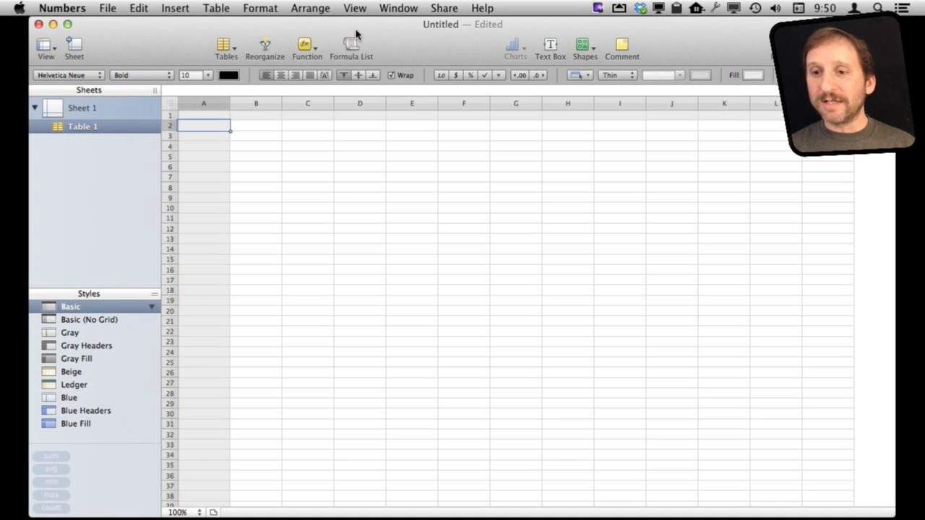
# Step: Enter the first four attendees' first names in A2 through A5 of the table
pyautogui.write('Gar')
pyautogui.press('Return')
pyautogui.write('Bil')
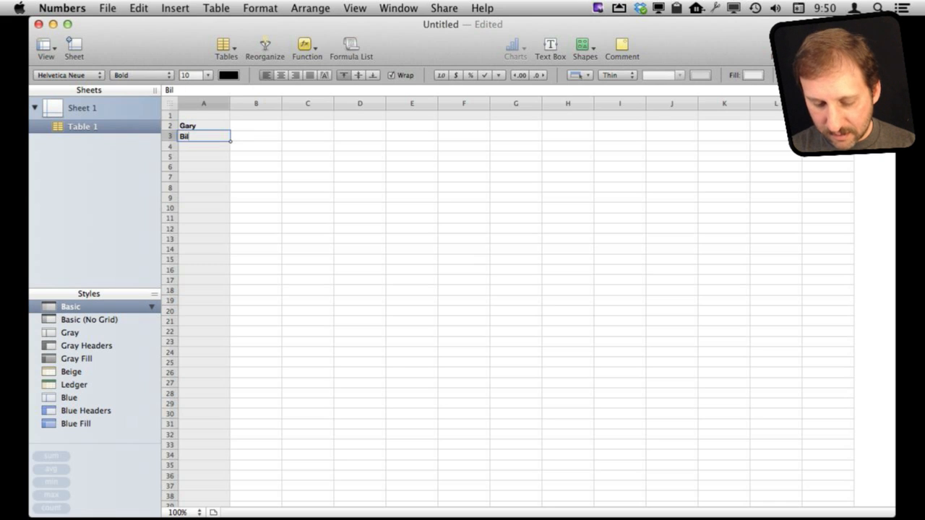
pyautogui.write('l')
pyautogui.press('Return')
pyautogui.press('Return')
pyautogui.write('Sa')
pyautogui.press('Return')
# Step: Fill B2 through B5 with the class levels Advanced, Intermediate, Beginner and Advanced
pyautogui.press('Up')
pyautogui.press('Up')
pyautogui.press('Up')
pyautogui.press('Up')
pyautogui.press('Right')
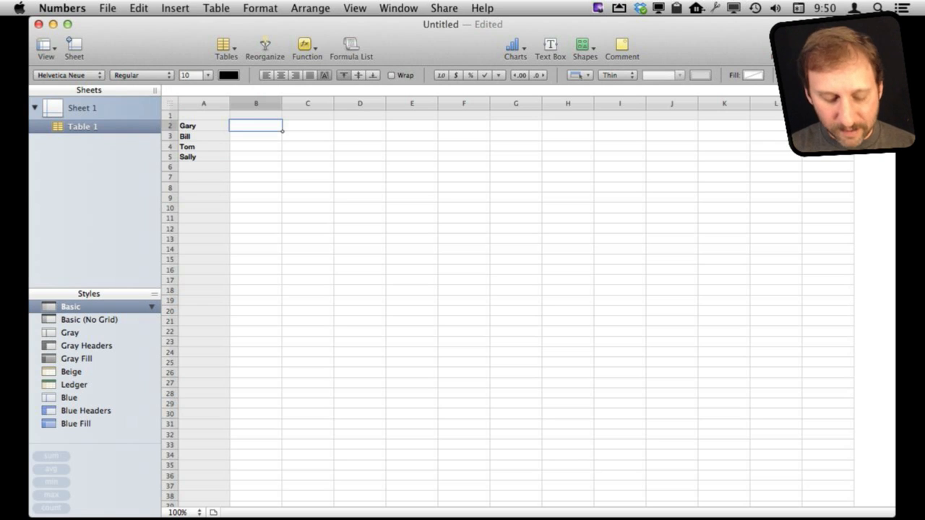
pyautogui.write('Advanced')
pyautogui.press('Return')
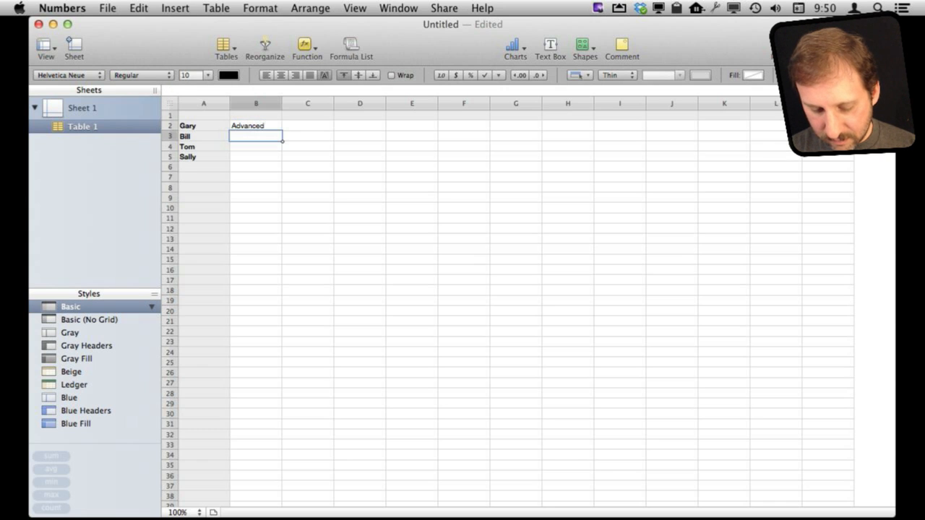
pyautogui.write('Intermediate')
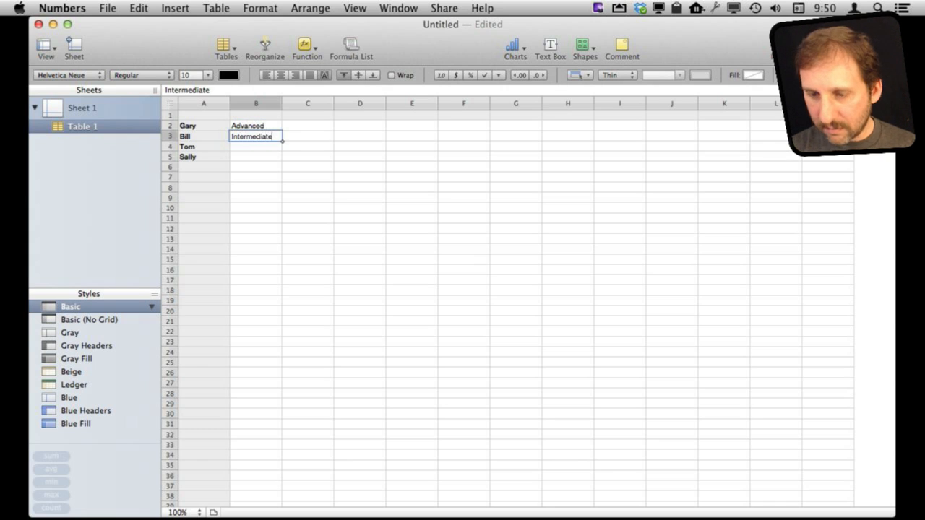
pyautogui.press('Return')
pyautogui.write('Beginner')
pyautogui.press('Return')
pyautogui.write('Advanced')
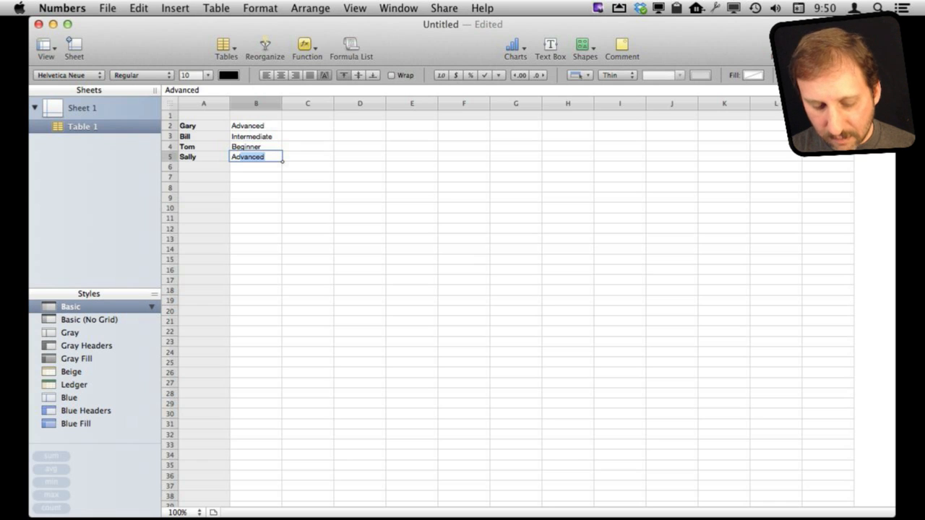
pyautogui.press('Return')
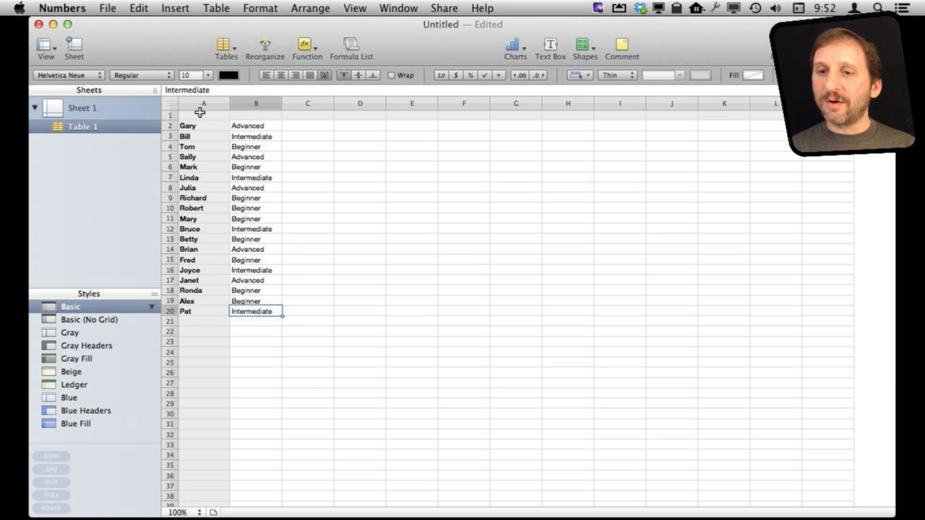
# Step: Shrink the table to columns A and B and rows 1 through 20, removing the empty columns and rows
pyautogui.click(170, 112)
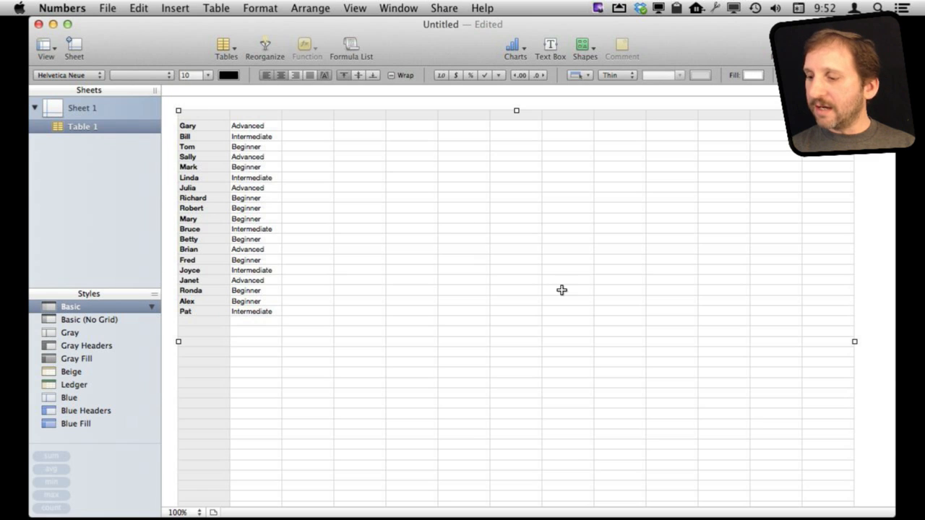
pyautogui.click(439, 304)
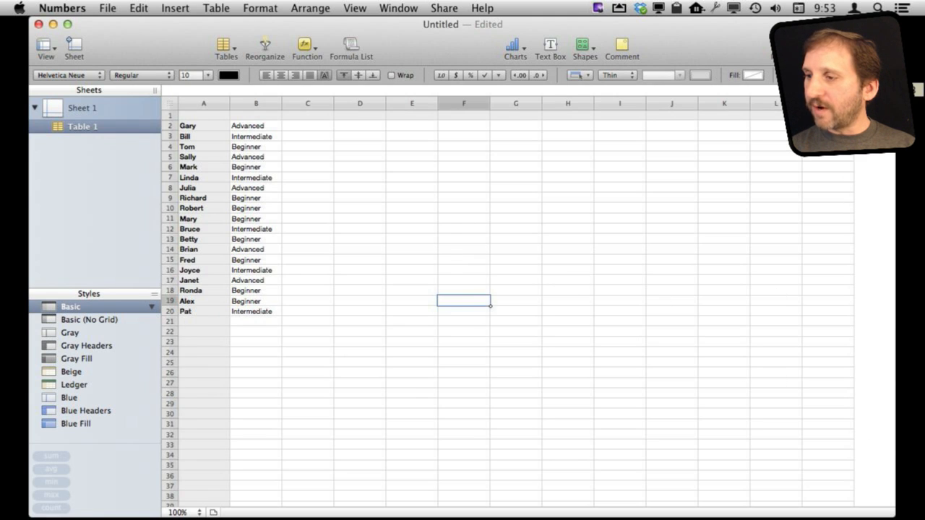
pyautogui.moveTo(855, 103); pyautogui.dragTo(276, 122)
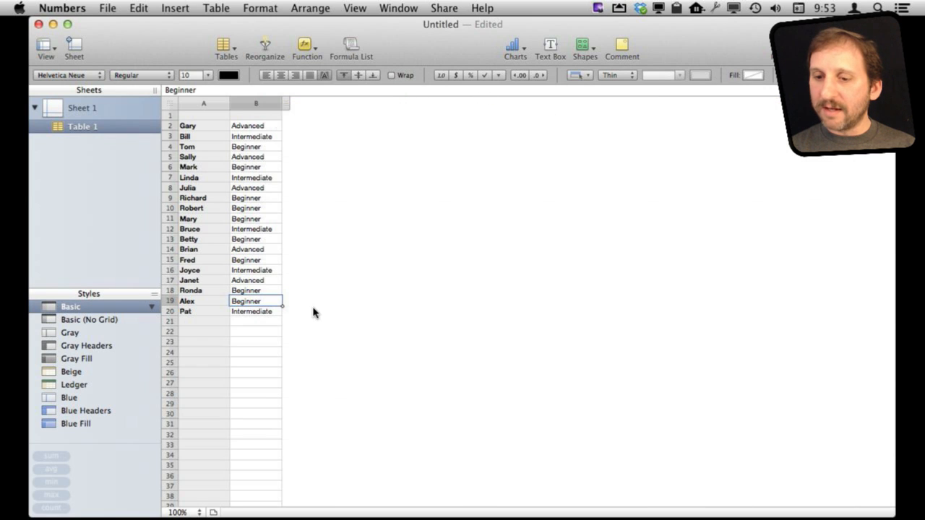
pyautogui.scroll(-4, 314, 312)
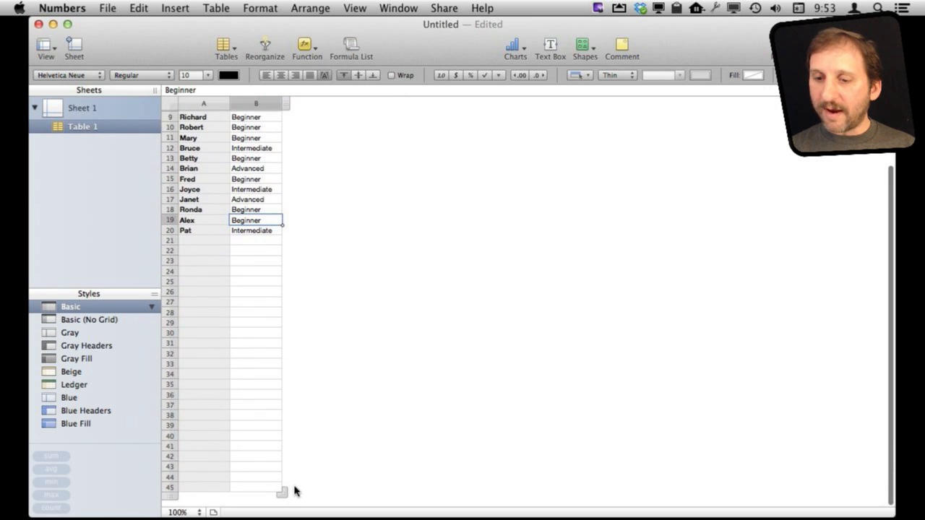
pyautogui.moveTo(283, 493); pyautogui.dragTo(263, 228)
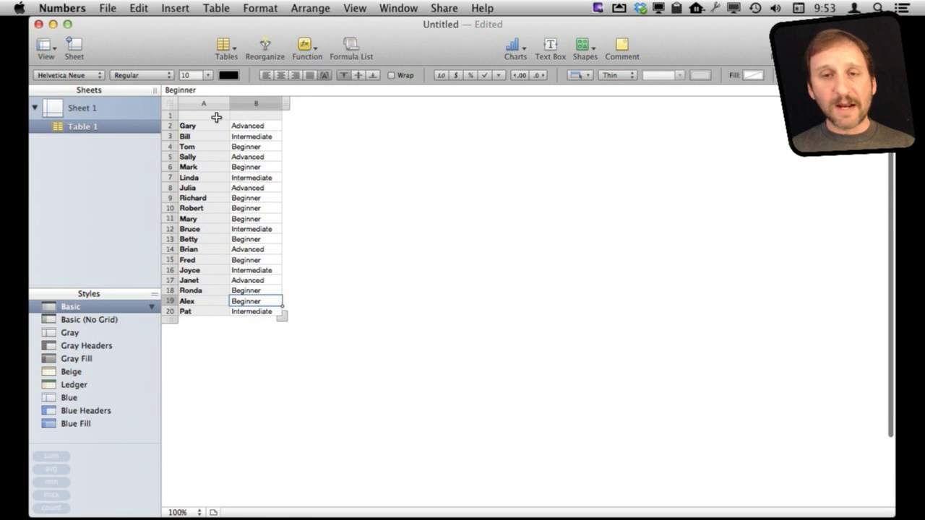
# Step: Label the header row with Name in A1 and Class in B1
pyautogui.click(221, 116)
pyautogui.write('Name')
pyautogui.press('Return')
pyautogui.press('Up')
pyautogui.press('Tab')
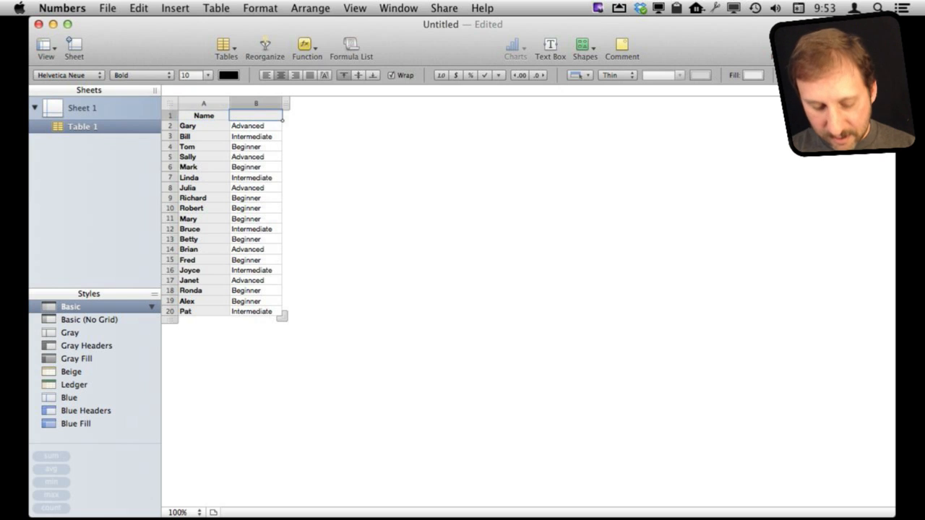
pyautogui.write('Class')
pyautogui.press('Return')
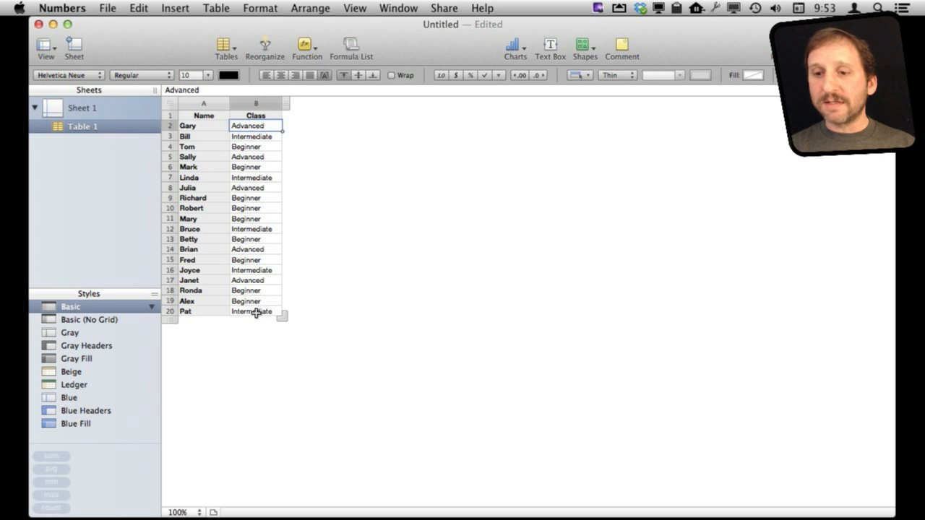
pyautogui.click(244, 311)
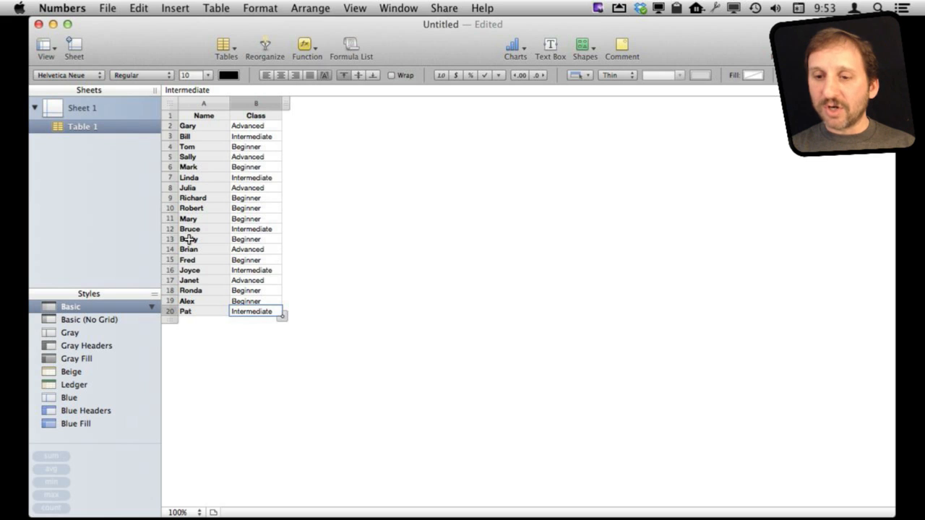
pyautogui.press('Return')
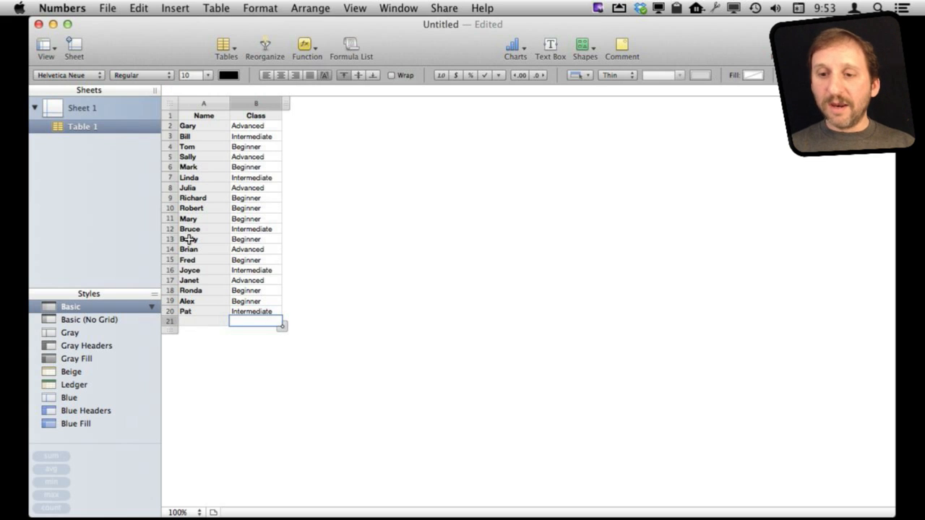
pyautogui.press('Up')
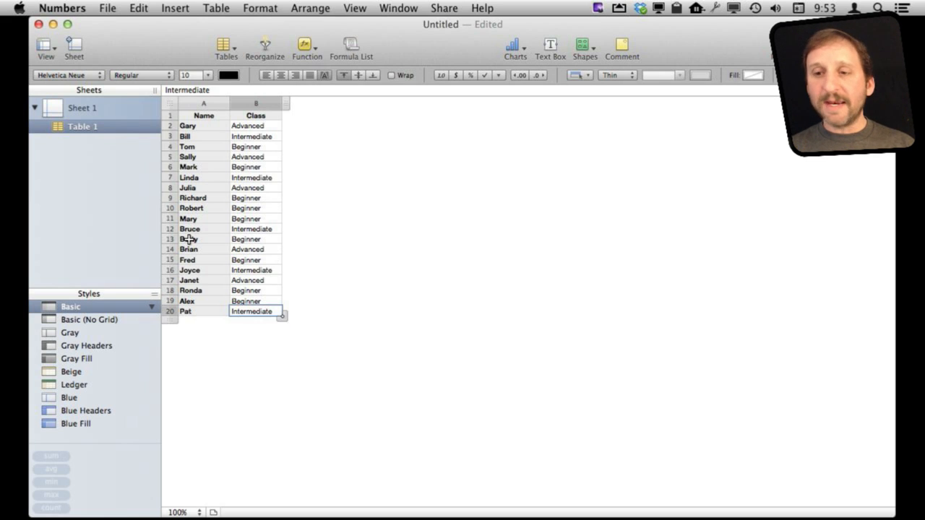
pyautogui.click(293, 164)
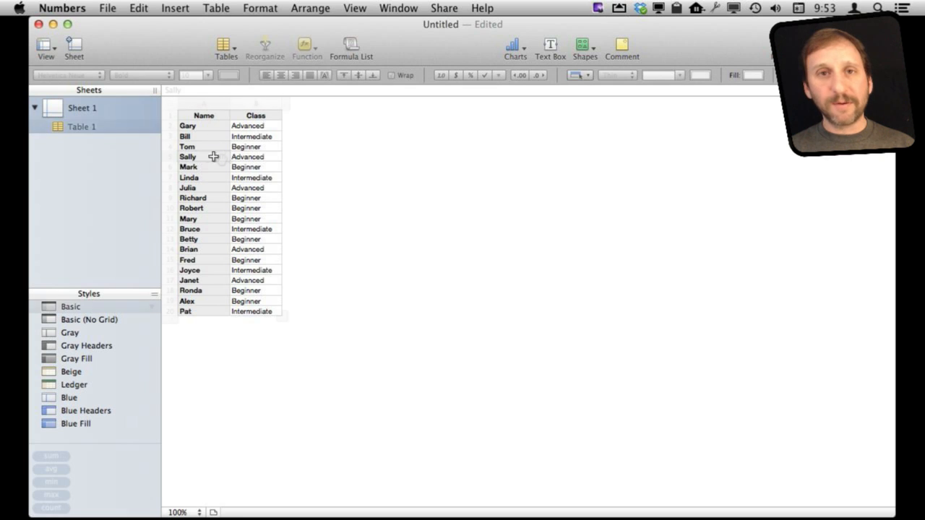
pyautogui.click(221, 156)
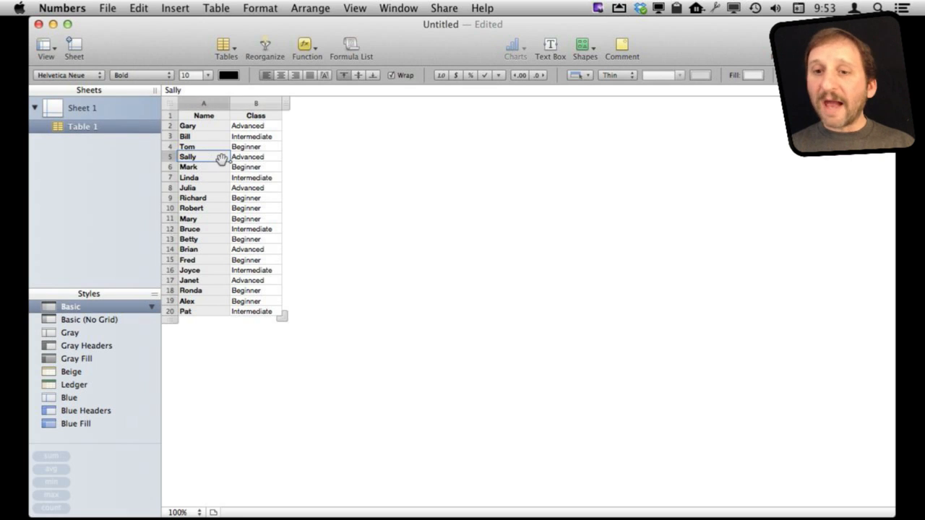
# Step: Rename Table 1 as Attendees
pyautogui.doubleClick(80, 129)
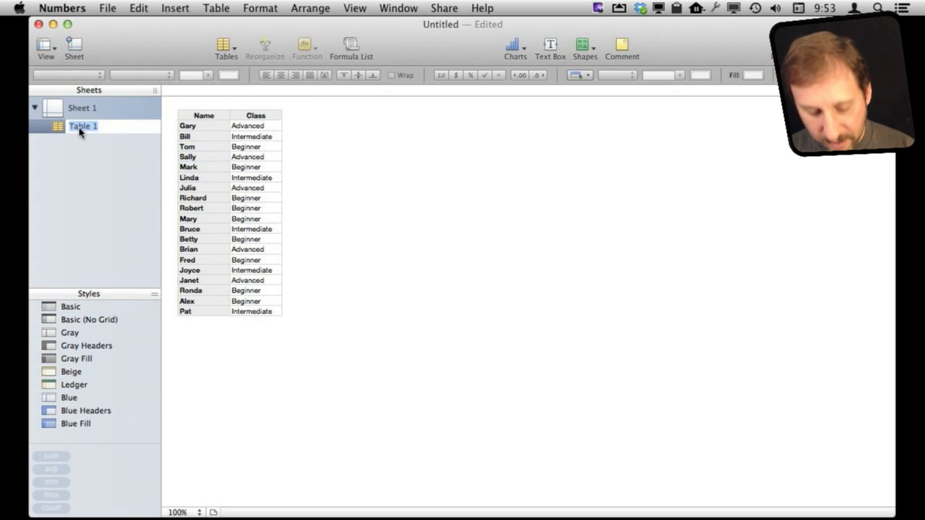
pyautogui.write('Attendees')
pyautogui.press('Return')
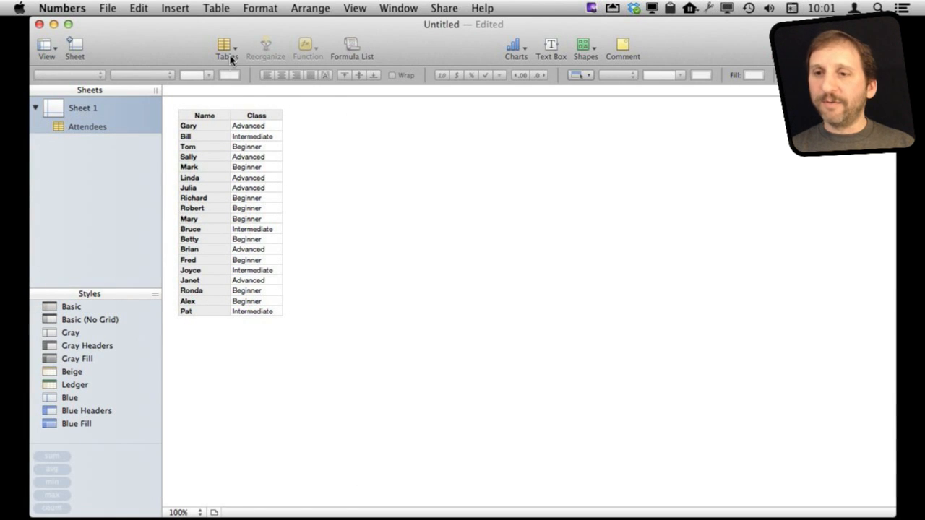
# Step: Insert a second table with a header row and a header column beside the Attendees table
pyautogui.click(231, 54)
pyautogui.click(245, 71)
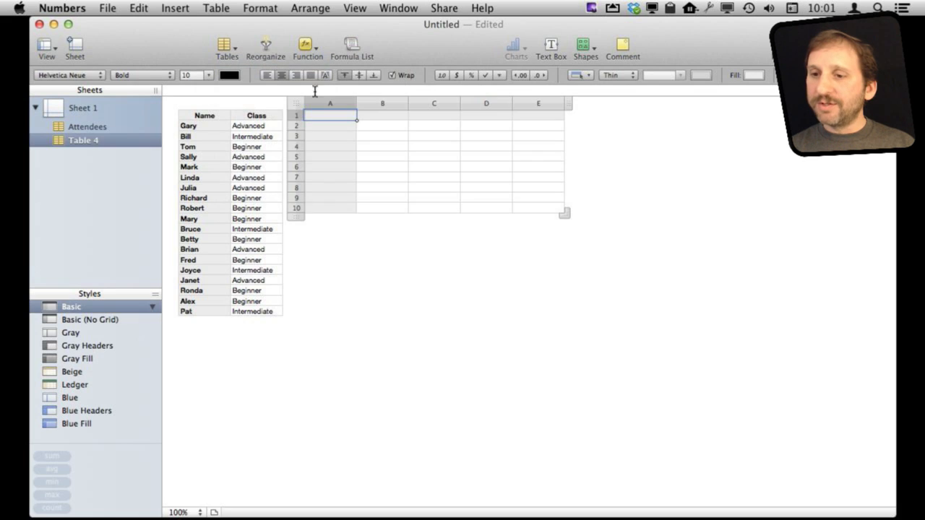
pyautogui.click(325, 126)
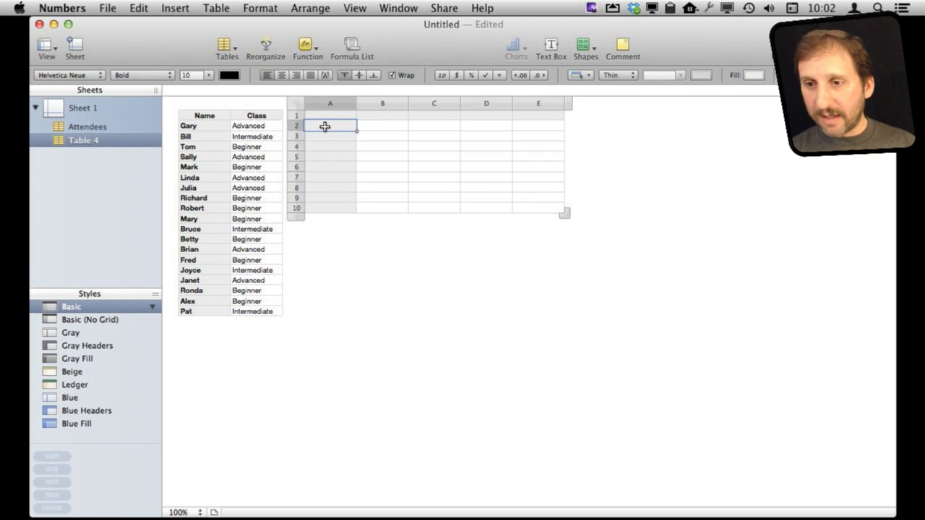
# Step: Copy Advanced, Intermediate and Beginner from the Class column into A2, A3 and A4 of the new table
pyautogui.click(263, 126)
pyautogui.press('super+c')
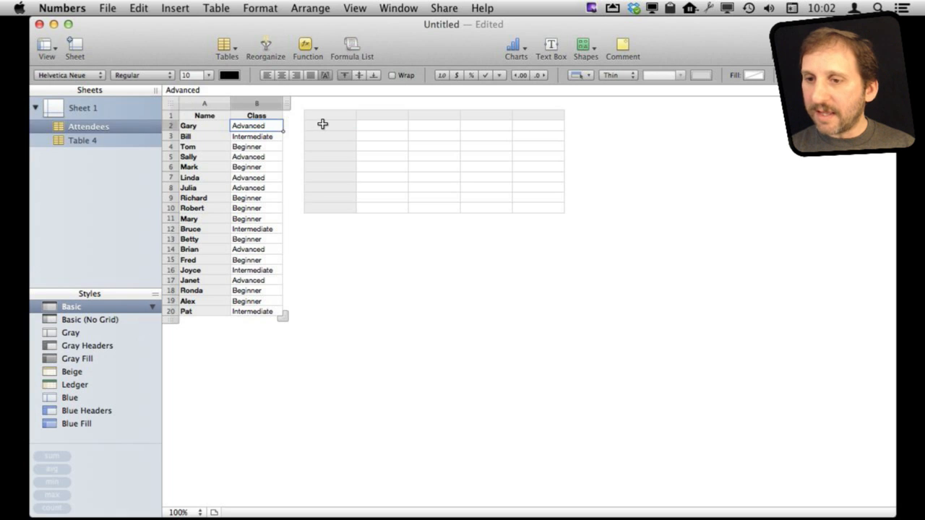
pyautogui.click(329, 124)
pyautogui.press('super+v')
pyautogui.click(271, 137)
pyautogui.press('super+c')
pyautogui.click(323, 136)
pyautogui.press('super+v')
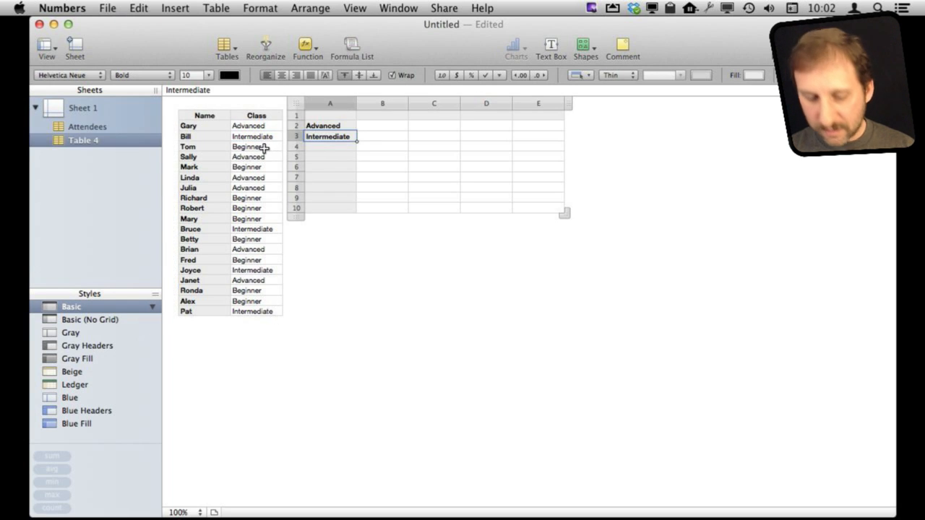
pyautogui.click(264, 148)
pyautogui.click(317, 138)
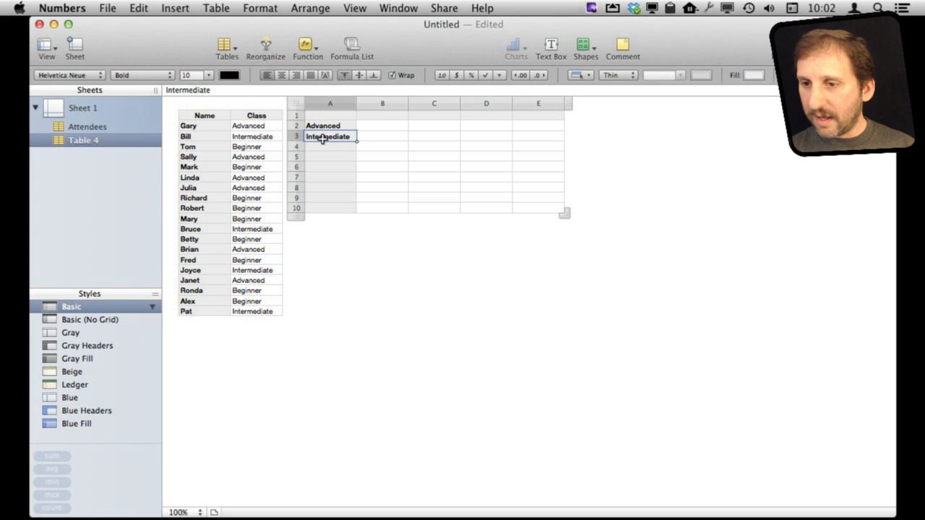
pyautogui.click(345, 149)
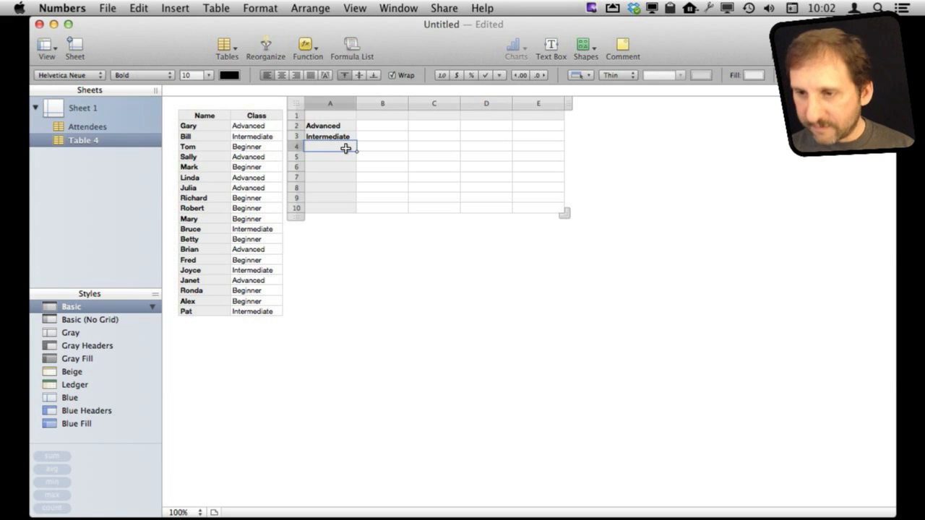
pyautogui.press('super+v')
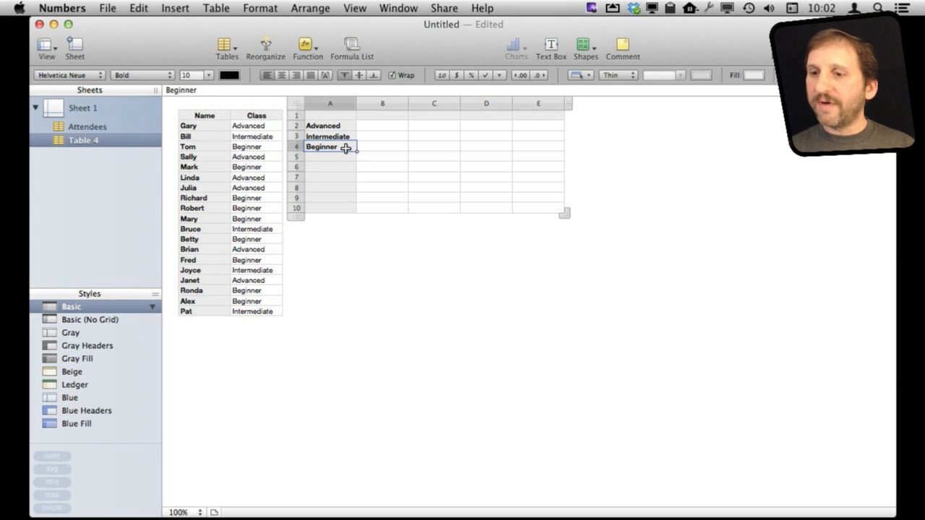
# Step: Label the new table's B1 header Count and shrink that table to two columns and four rows
pyautogui.click(375, 116)
pyautogui.write('Count')
pyautogui.press('Return')
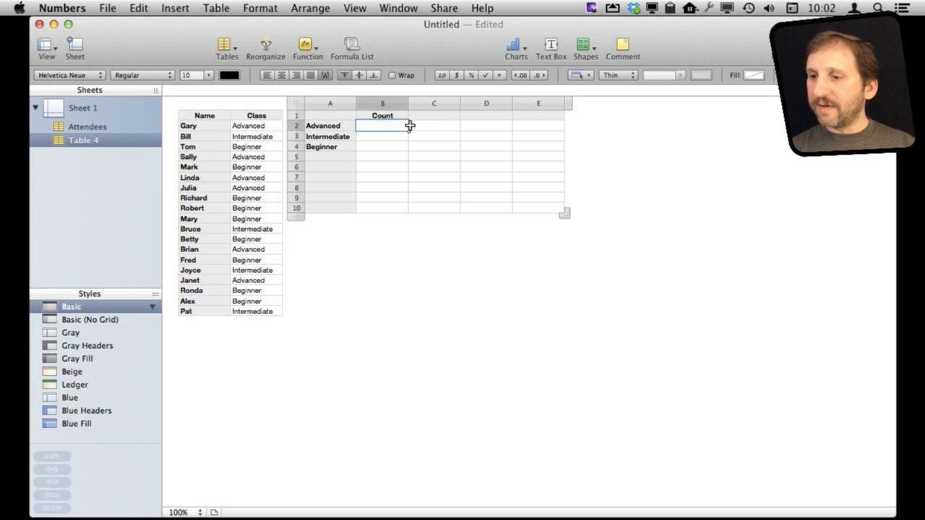
pyautogui.moveTo(564, 214); pyautogui.dragTo(400, 154)
pyautogui.click(397, 189)
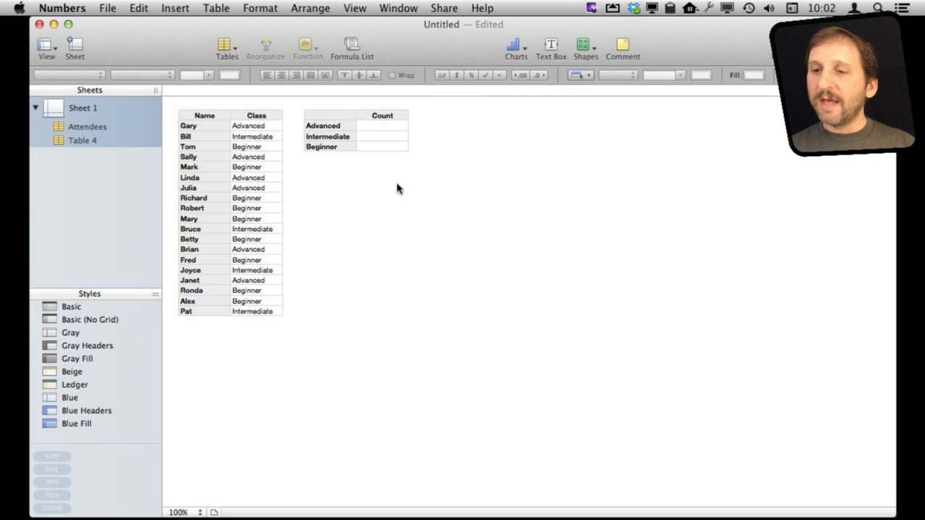
# Step: Enter a COUNTIF formula in B2 of the summary table that counts entries in the Attendees Class column matching "=Advanced"
pyautogui.click(378, 128)
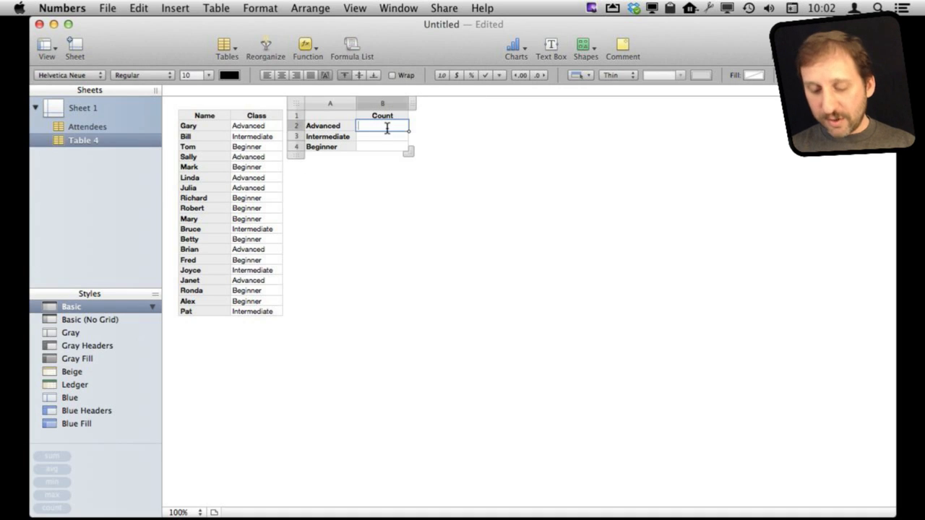
pyautogui.write('=COUNTIF(')
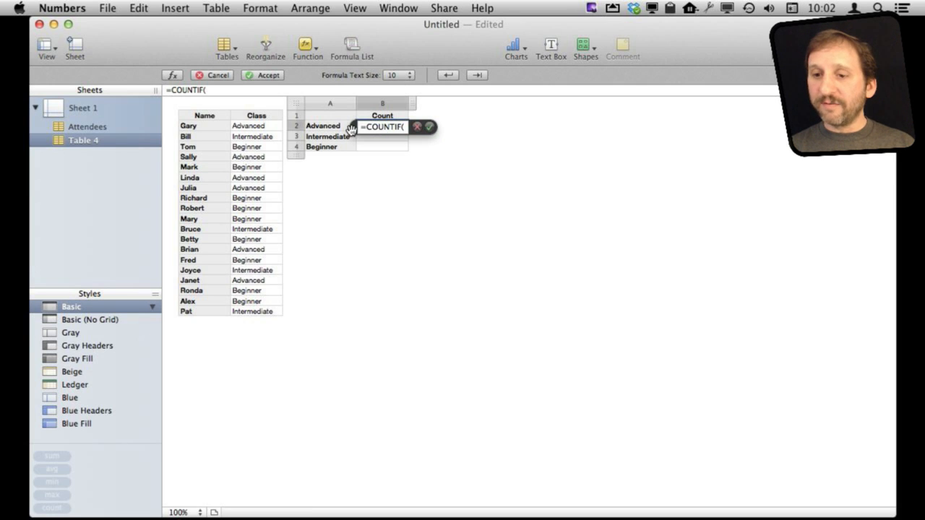
pyautogui.moveTo(261, 144)
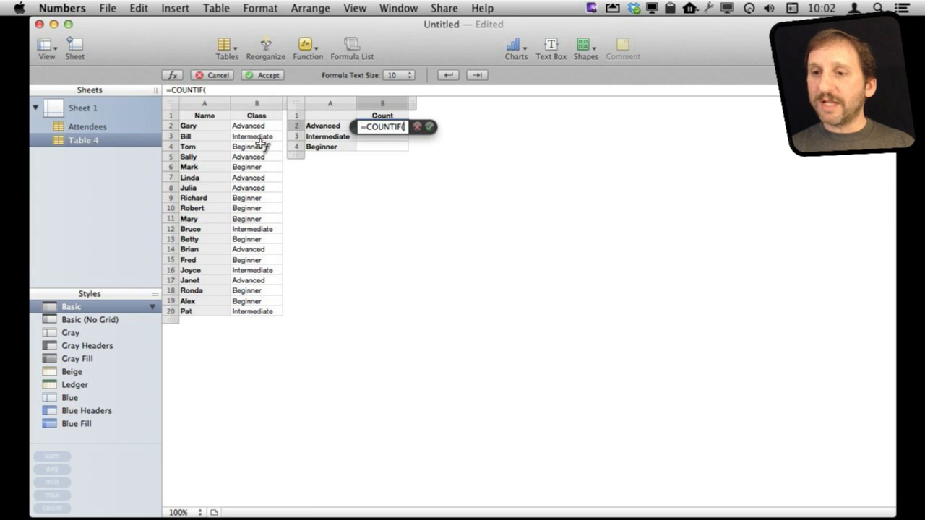
pyautogui.click(255, 104)
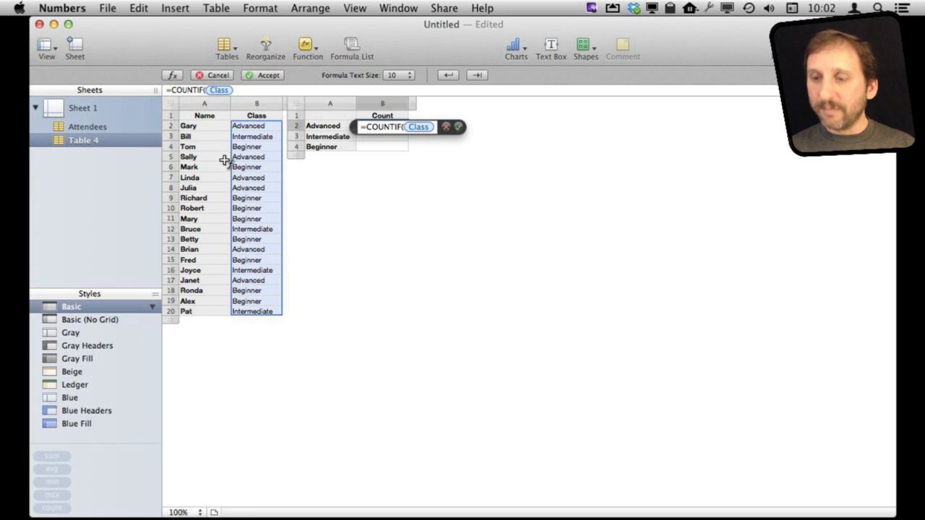
pyautogui.write(',')
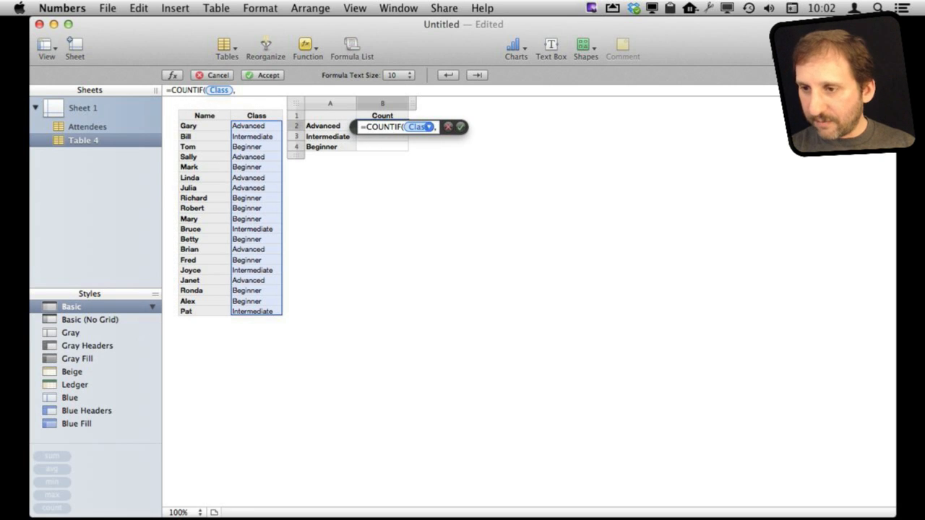
pyautogui.write('"=Advanced')
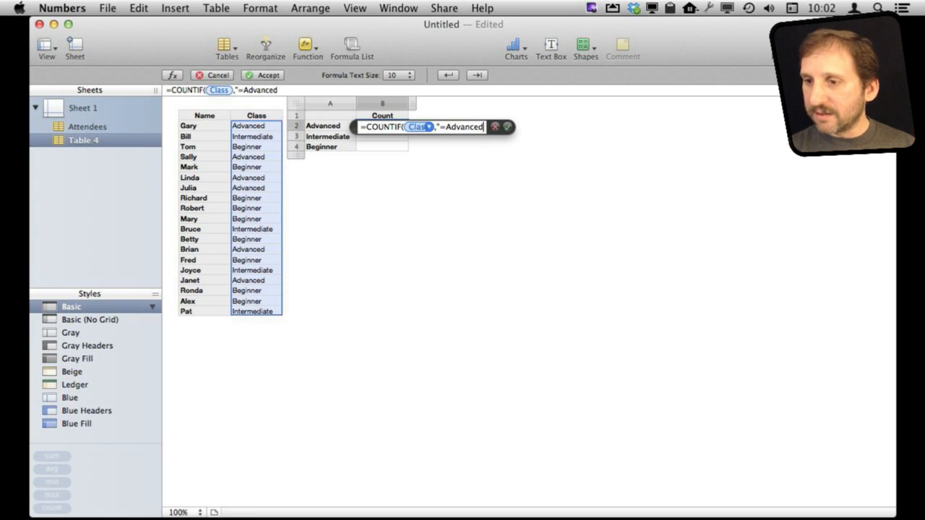
pyautogui.write('")')
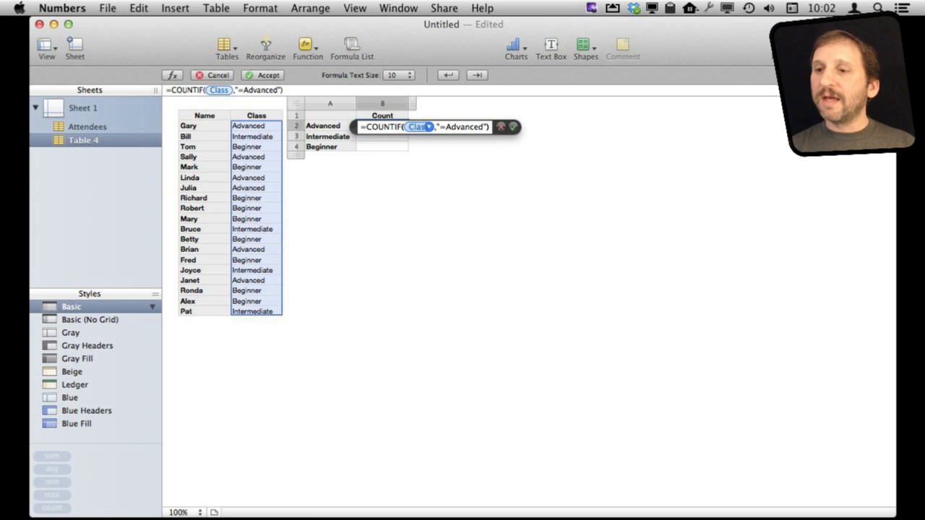
pyautogui.press('Return')
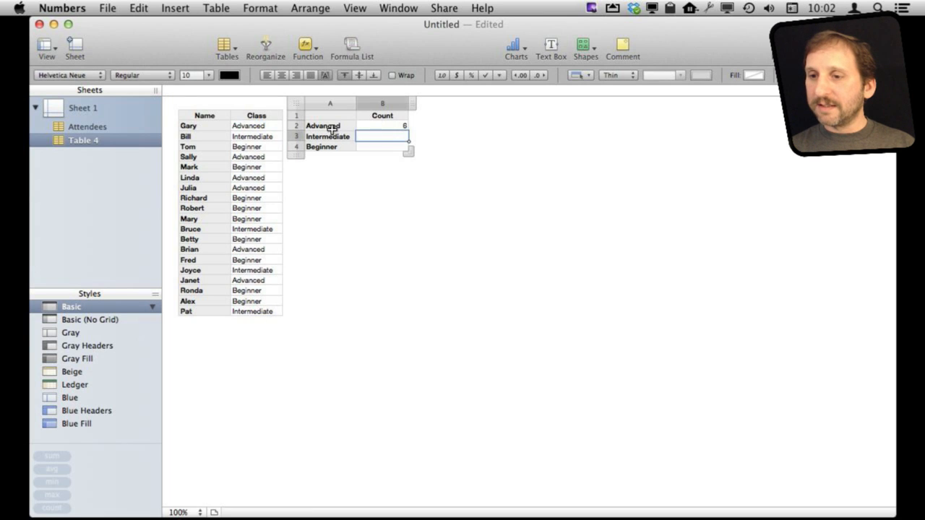
# Step: Copy the COUNTIF formula from B2 into B3 and B4 of the summary table
pyautogui.click(386, 127)
pyautogui.press('super+c')
pyautogui.click(389, 137)
pyautogui.press('super+v')
pyautogui.click(388, 148)
pyautogui.press('super+v')
# Step: Change the COUNTIF condition to "=Intermediate" in B3 and "=Beginner" in B4
pyautogui.click(388, 137)
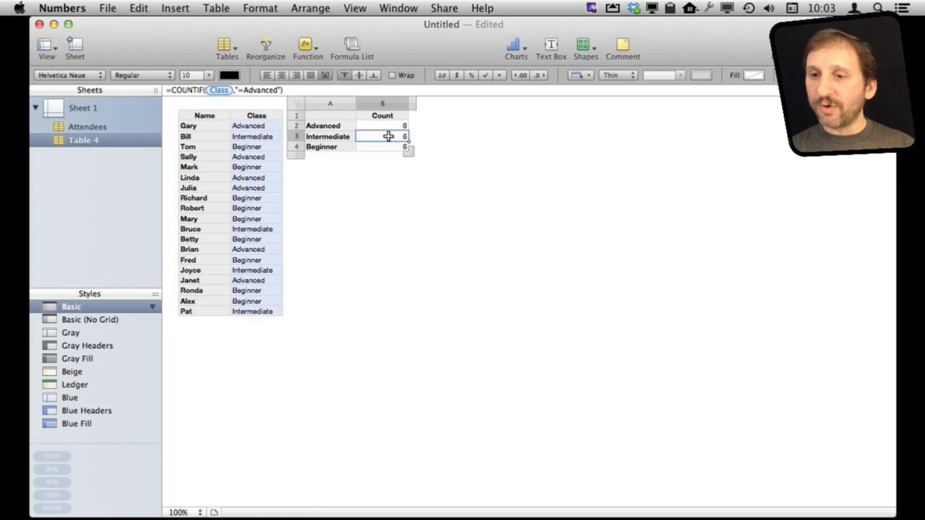
pyautogui.moveTo(243, 90); pyautogui.dragTo(276, 92)
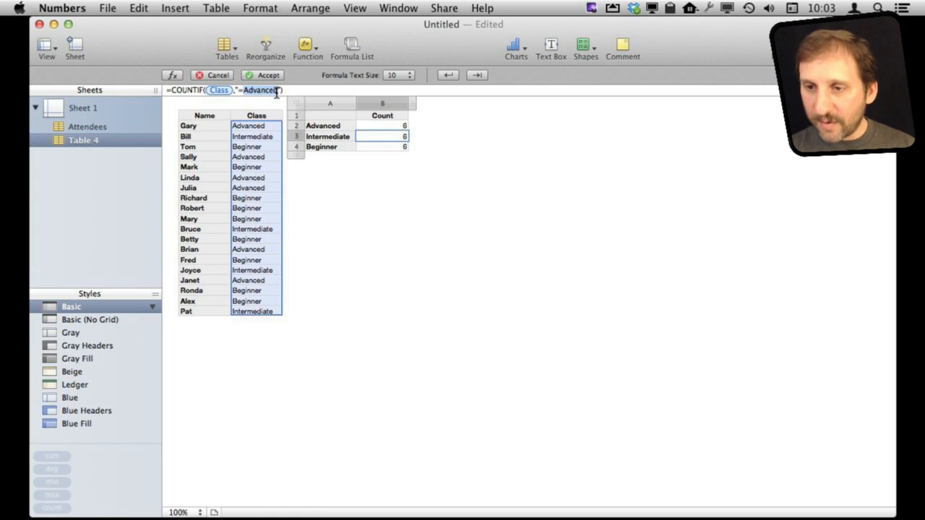
pyautogui.write('Int')
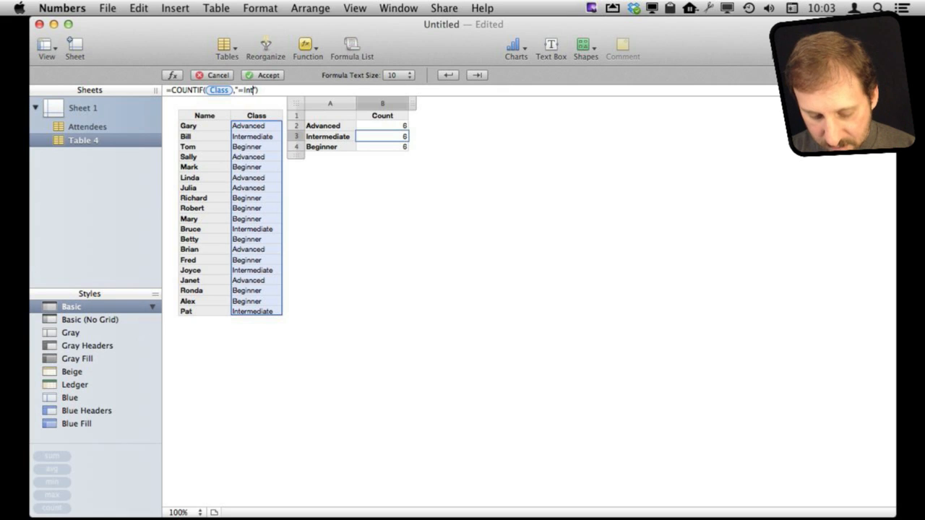
pyautogui.write('ermediate')
pyautogui.press('Return')
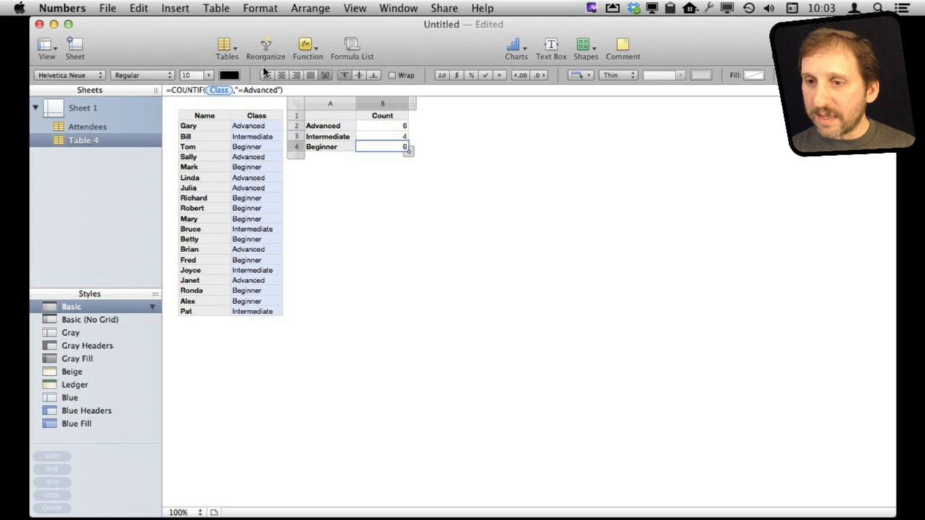
pyautogui.moveTo(243, 89); pyautogui.dragTo(279, 89)
pyautogui.write('Beginner')
pyautogui.press('Return')
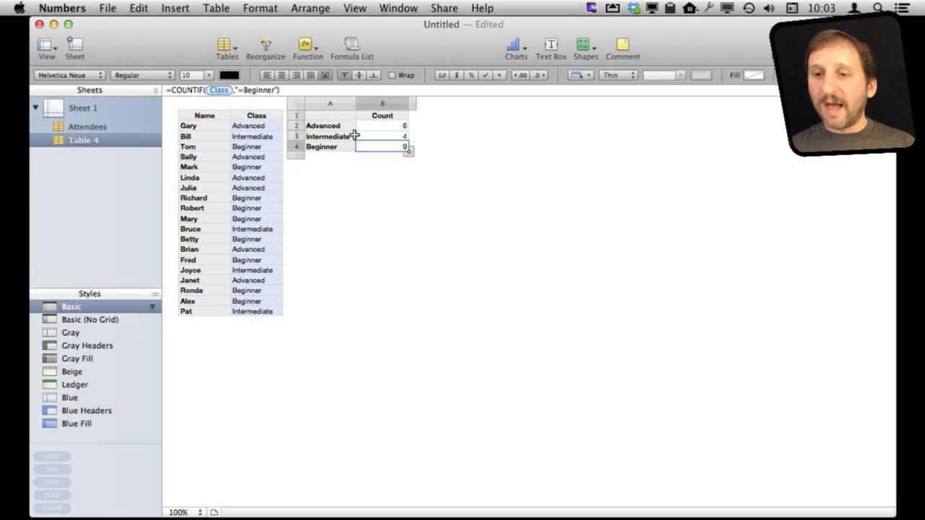
# Step: Set the class in B16 of the Attendees table to Advanced
pyautogui.click(253, 240)
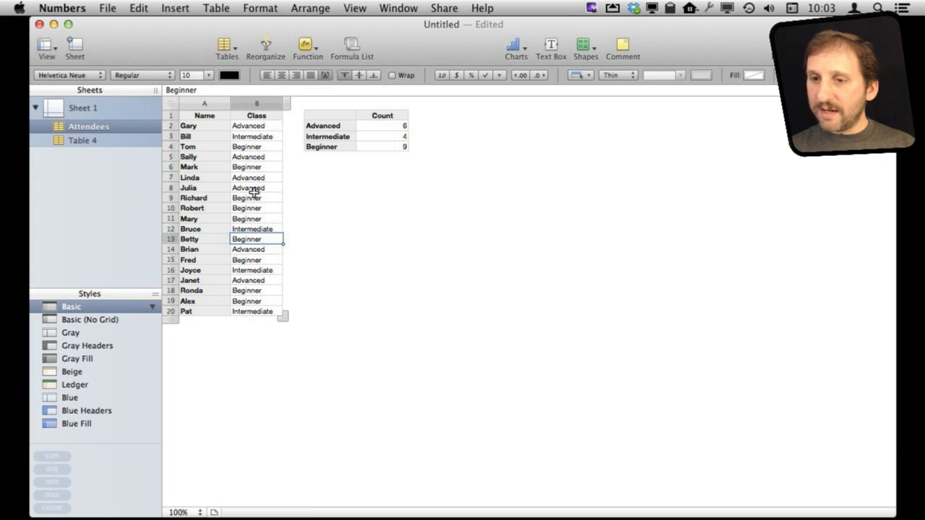
pyautogui.click(257, 269)
pyautogui.click(257, 270)
pyautogui.write('Advanced')
pyautogui.press('Return')
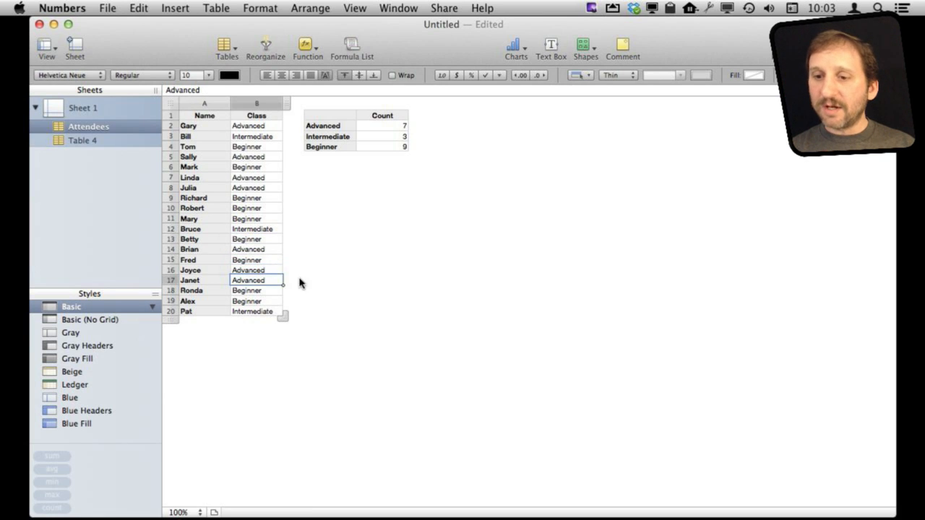
# Step: Add a new row at the end of the Attendees table with the attendee's first name and the class Beginner
pyautogui.click(257, 312)
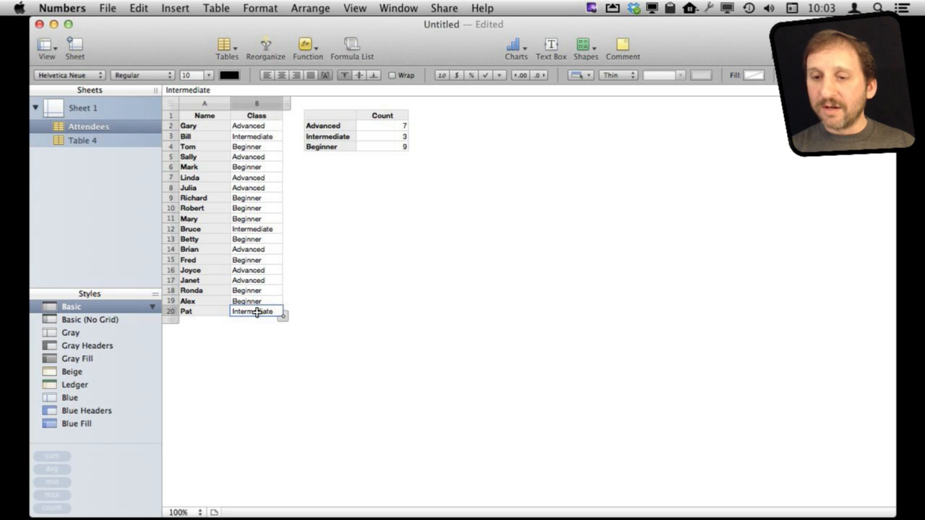
pyautogui.press('Return')
pyautogui.press('Left')
pyautogui.write('Will')
pyautogui.press('Tab')
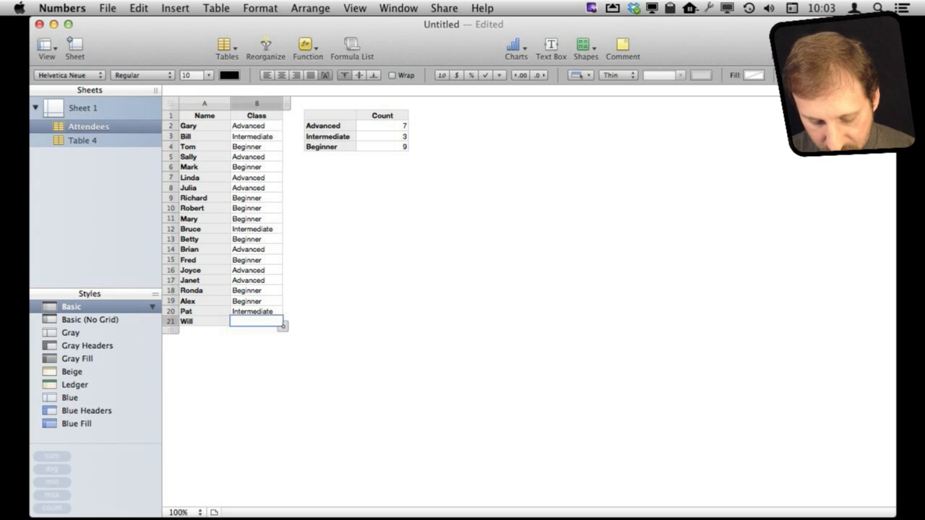
pyautogui.write('Beg')
pyautogui.click(355, 226)
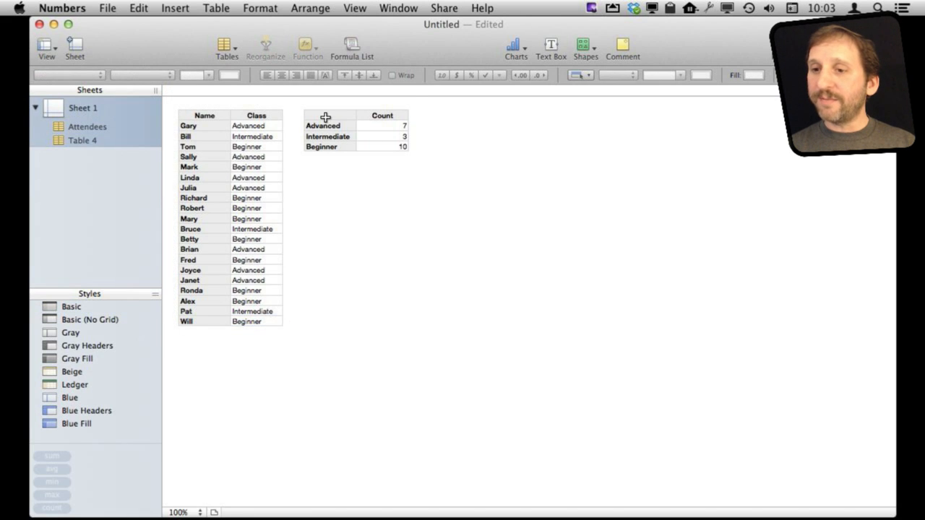
# Step: Insert a 2D pie chart based on the whole summary table of class counts
pyautogui.click(325, 120)
pyautogui.click(300, 109)
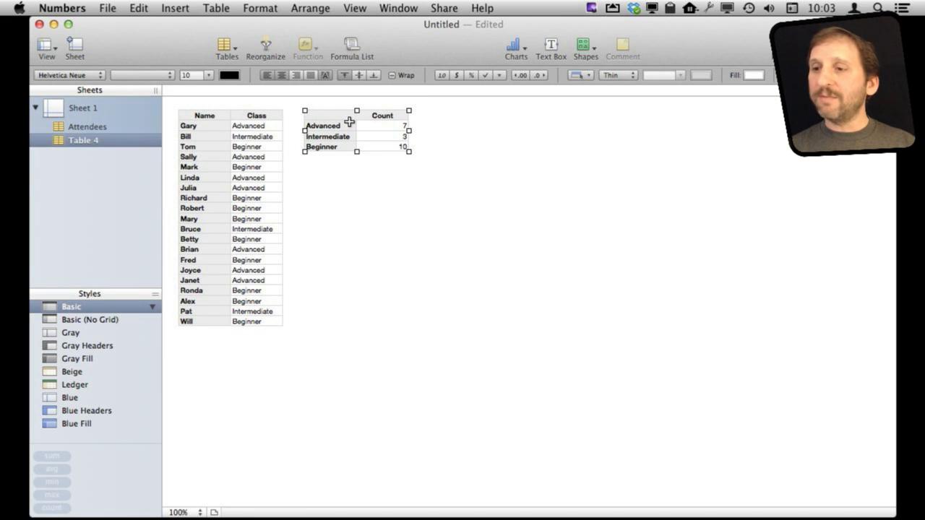
pyautogui.click(515, 46)
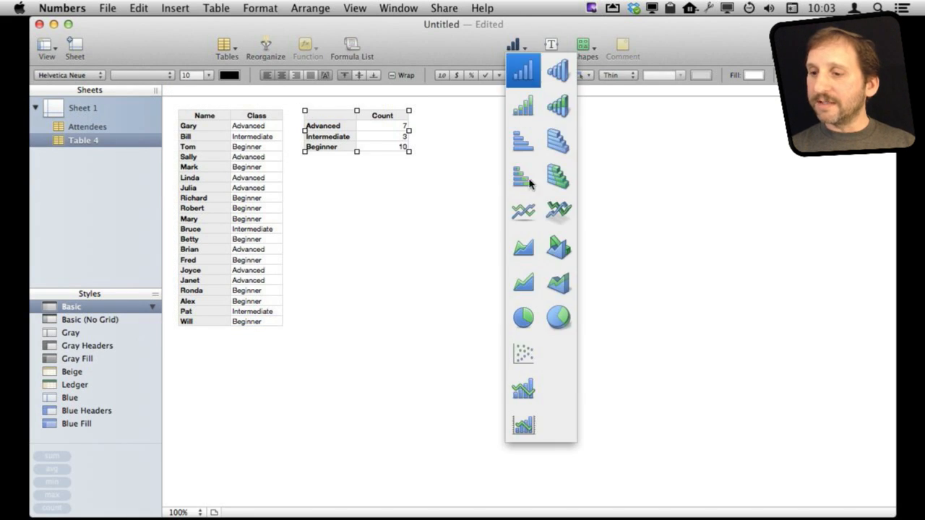
pyautogui.click(526, 318)
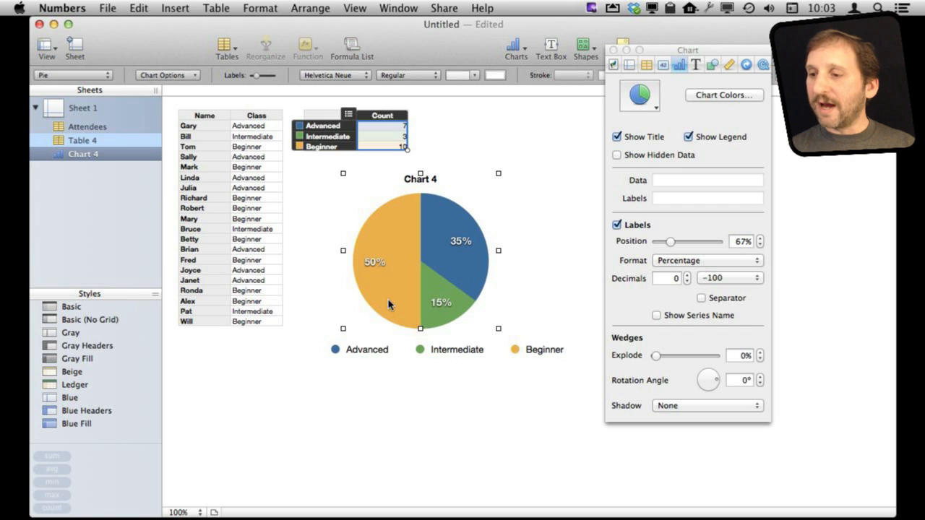
pyautogui.click(530, 150)
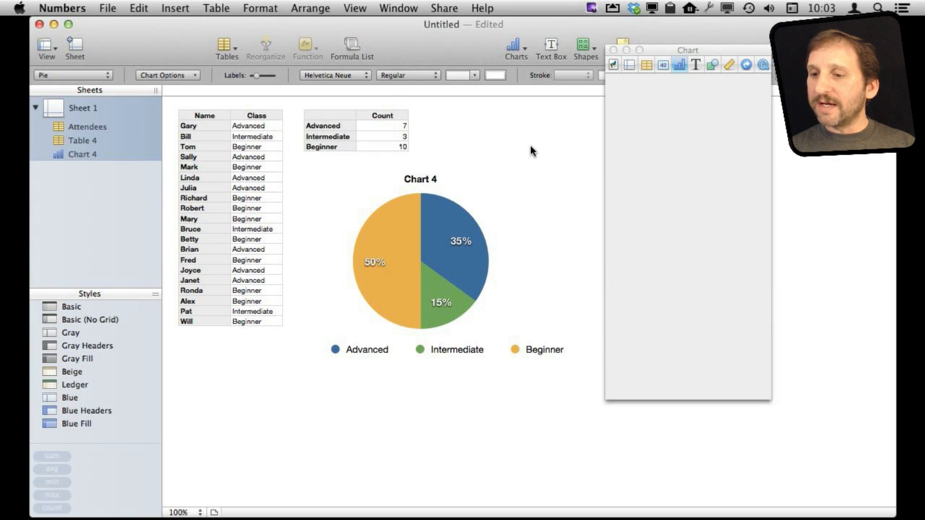
# Step: Rename Table 4 as Counts
pyautogui.click(419, 181)
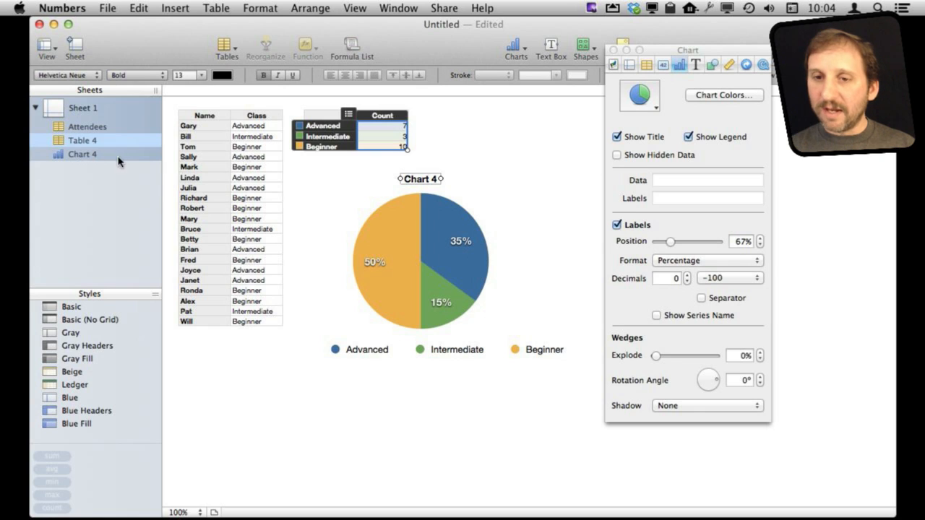
pyautogui.click(80, 141)
pyautogui.click(81, 139)
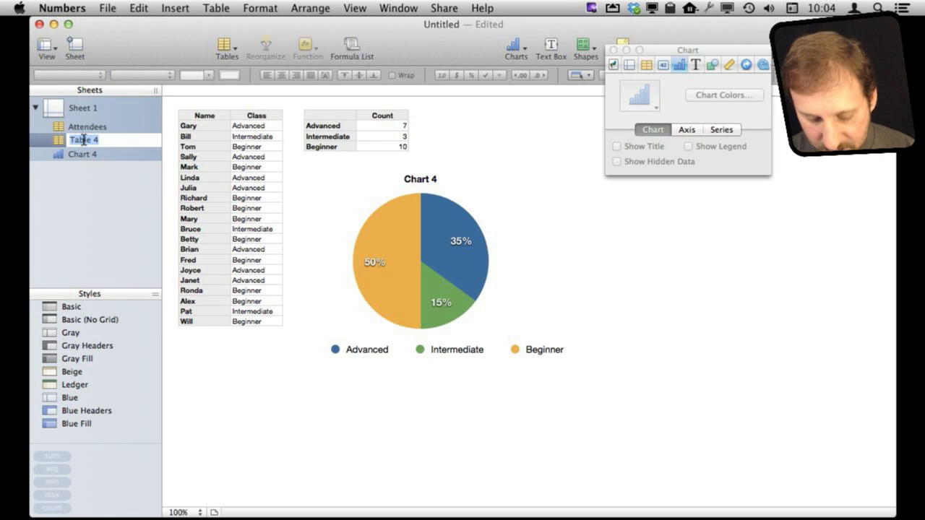
pyautogui.write('Counts')
pyautogui.press('Return')
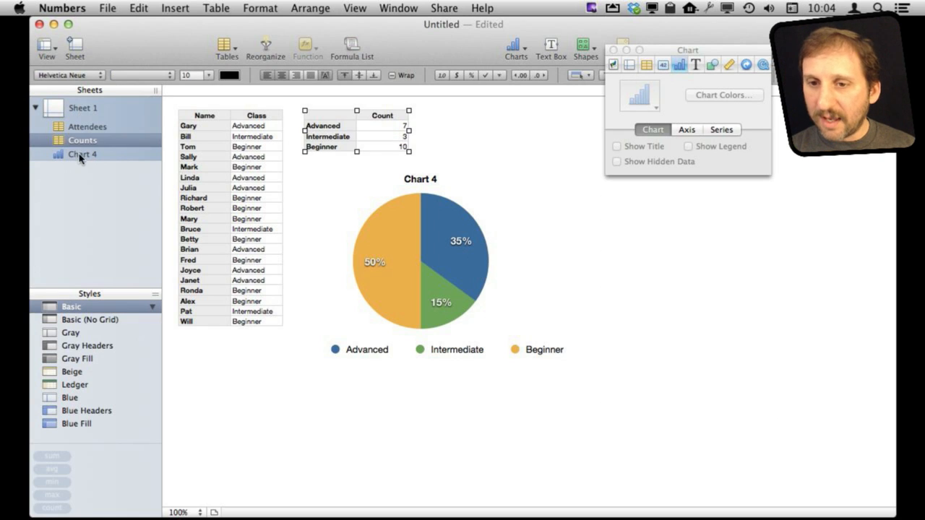
# Step: Rename Chart 4 as Pie Count
pyautogui.click(81, 154)
pyautogui.click(84, 155)
pyautogui.write('Pie Count')
pyautogui.press('Return')
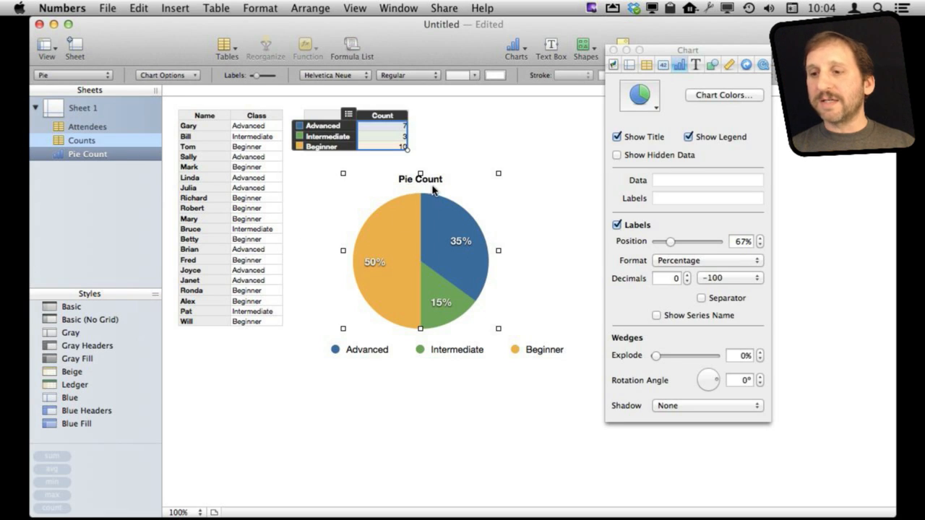
pyautogui.click(412, 388)
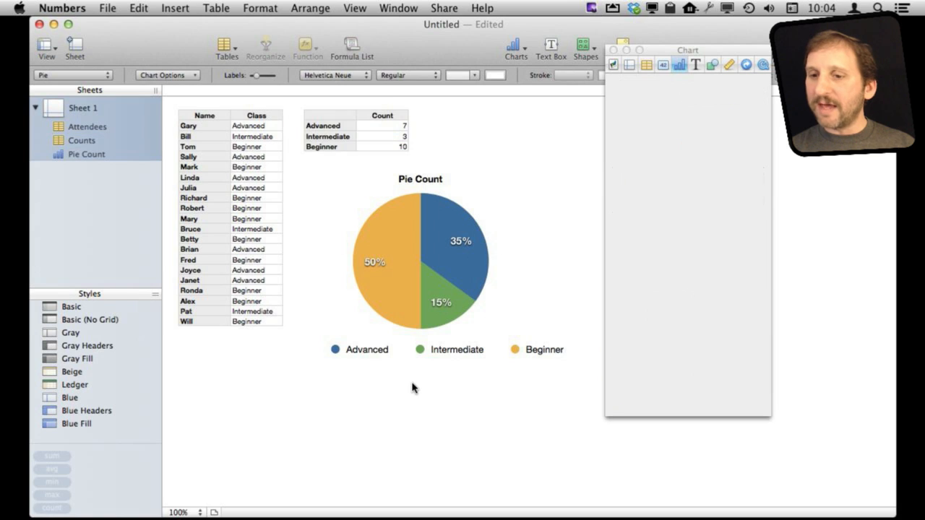
# Step: Set the class in B16 of the Attendees table to Beginner
pyautogui.click(254, 268)
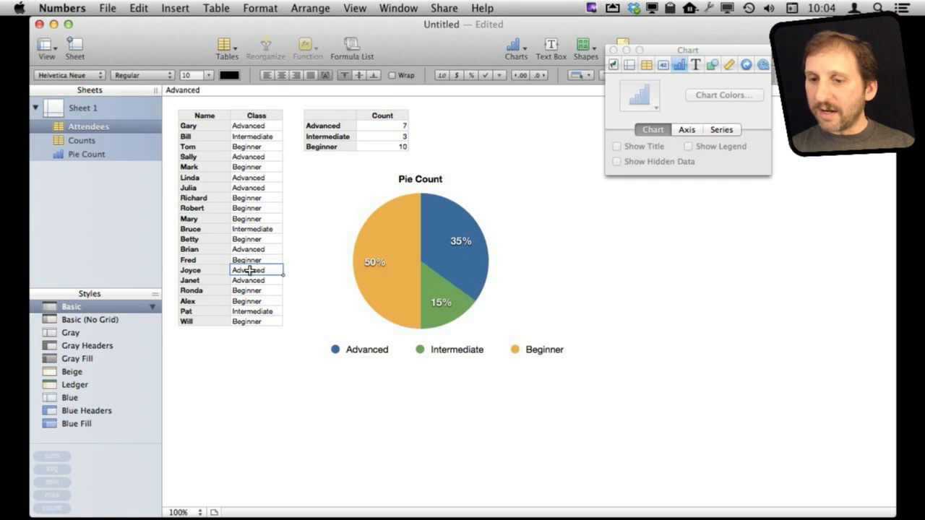
pyautogui.doubleClick(250, 271)
pyautogui.write('Beginner')
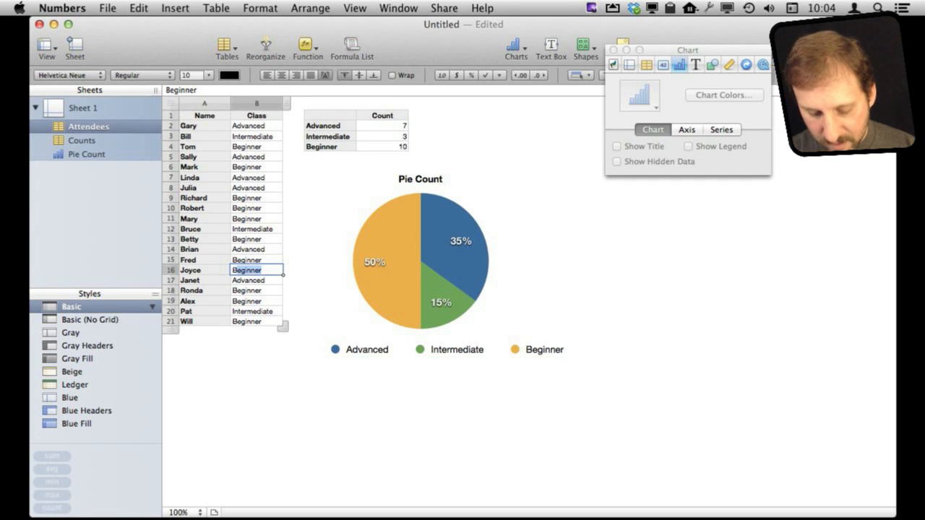
pyautogui.press('Return')
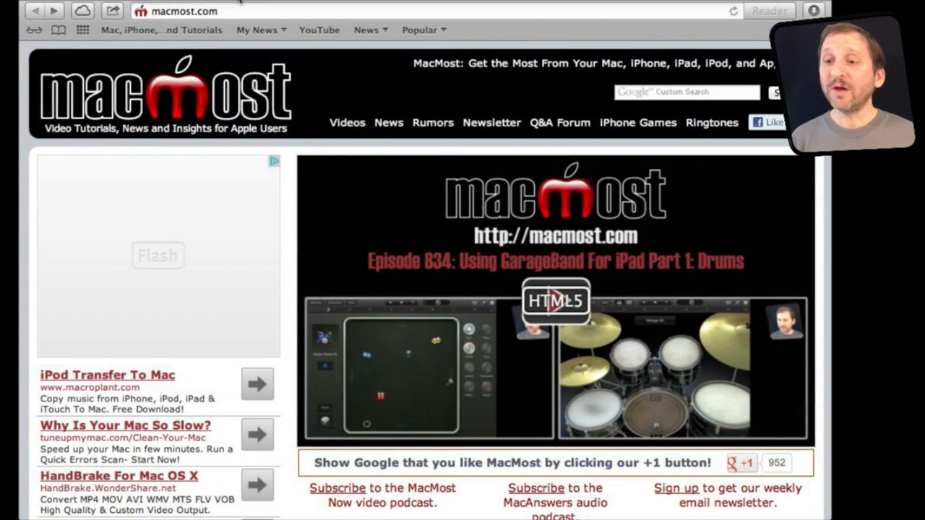
# Step: On the macmost.com page in Safari, open and view the article "MacMost Now 833: 18 Google Search Tricks"
pyautogui.scroll(-10, 429, 247)
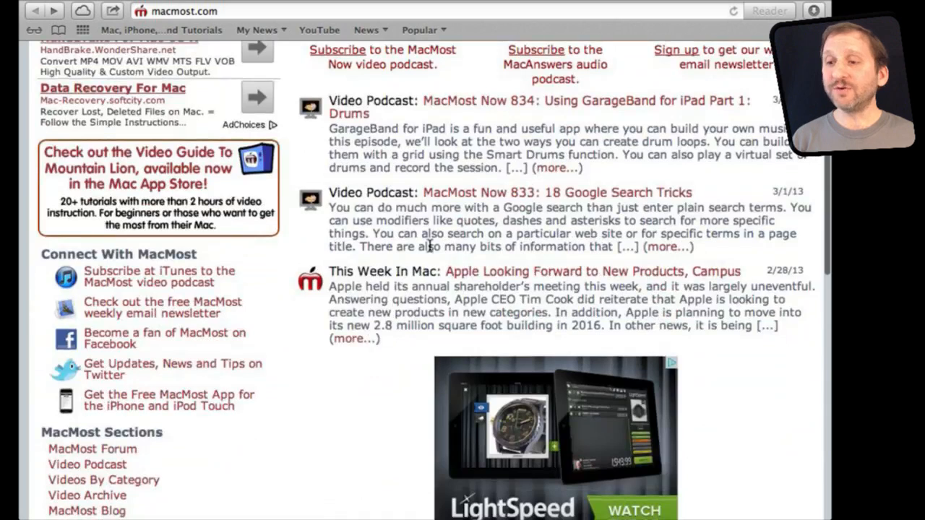
pyautogui.click(467, 193)
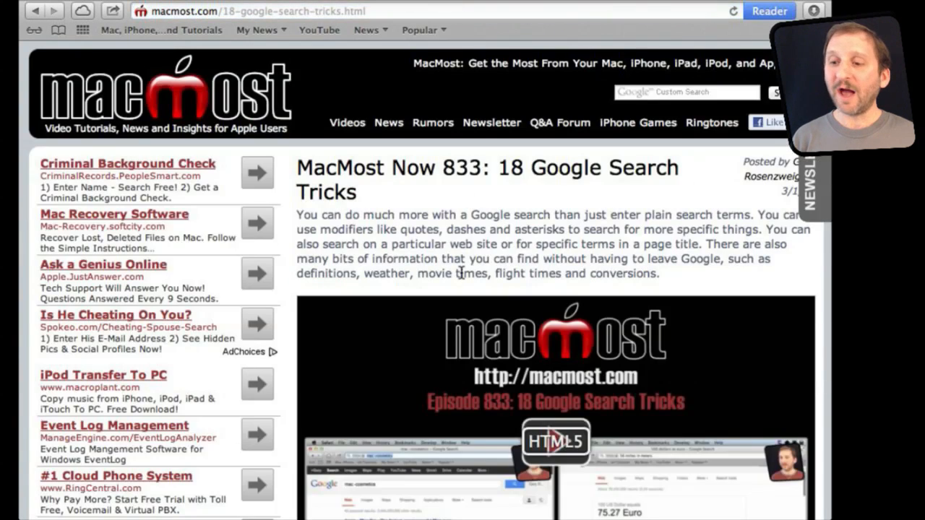
pyautogui.scroll(-5, 461, 273)
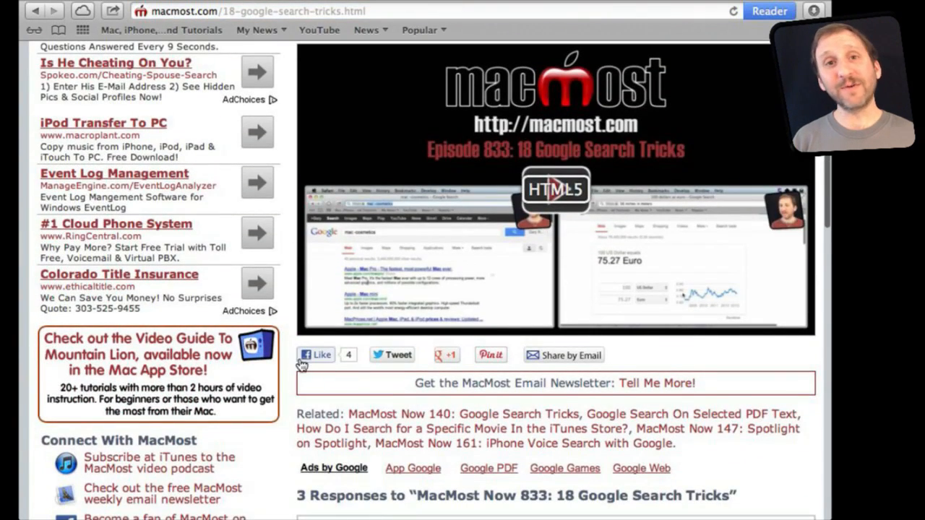